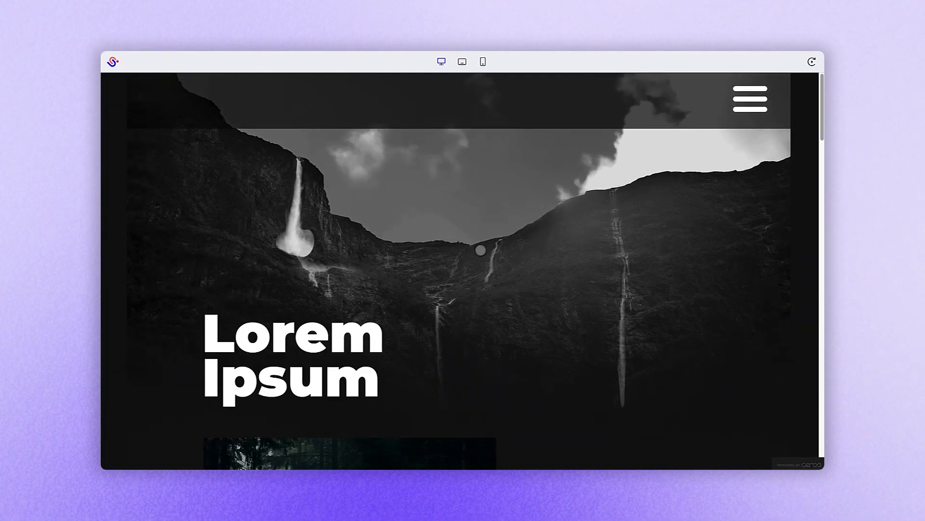
Toggle the hamburger dropdown open, closed and open again, then jump to IMAGE 2 and IMAGE 3
{"action": "left_click", "coordinate": [750, 98]}
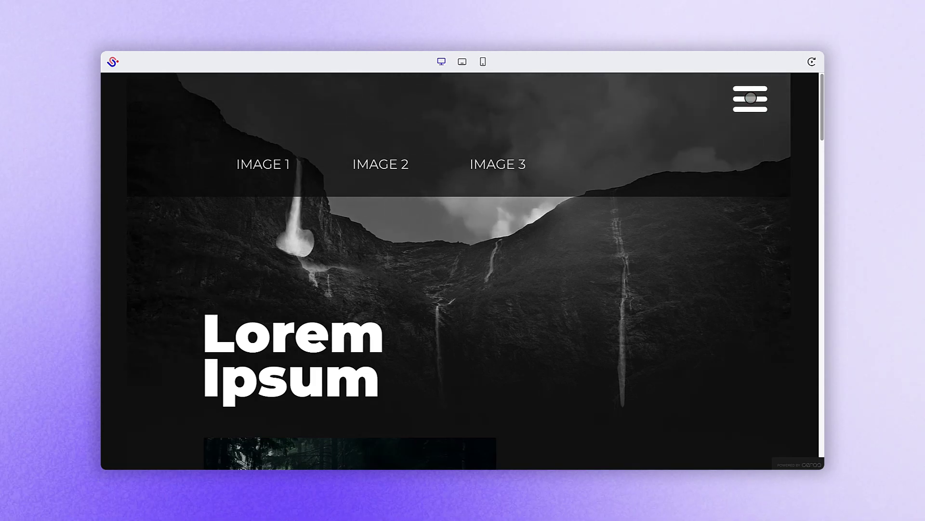
{"action": "left_click", "coordinate": [750, 97]}
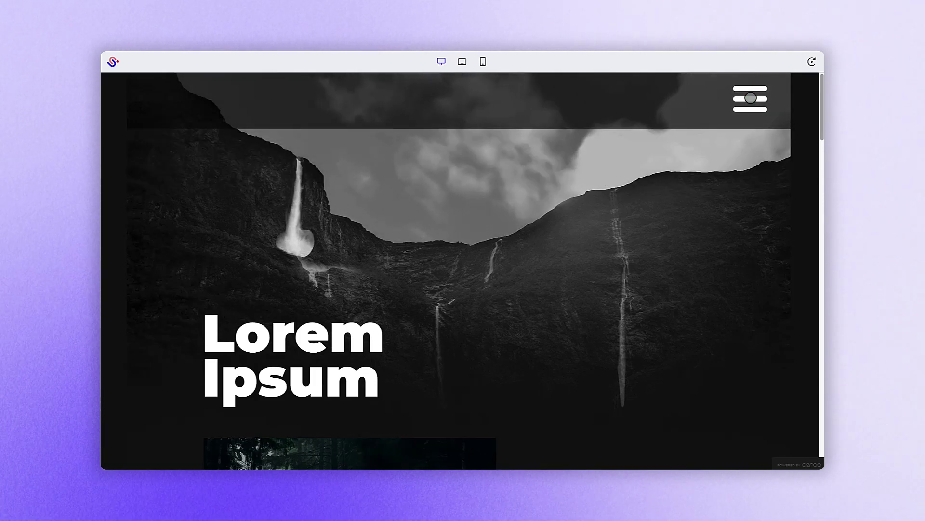
{"action": "left_click", "coordinate": [750, 98]}
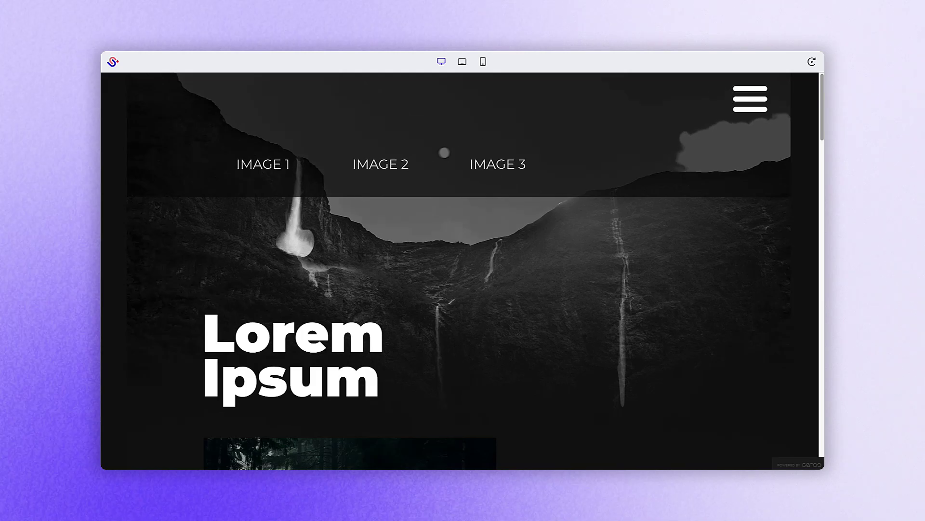
{"action": "left_click", "coordinate": [380, 164]}
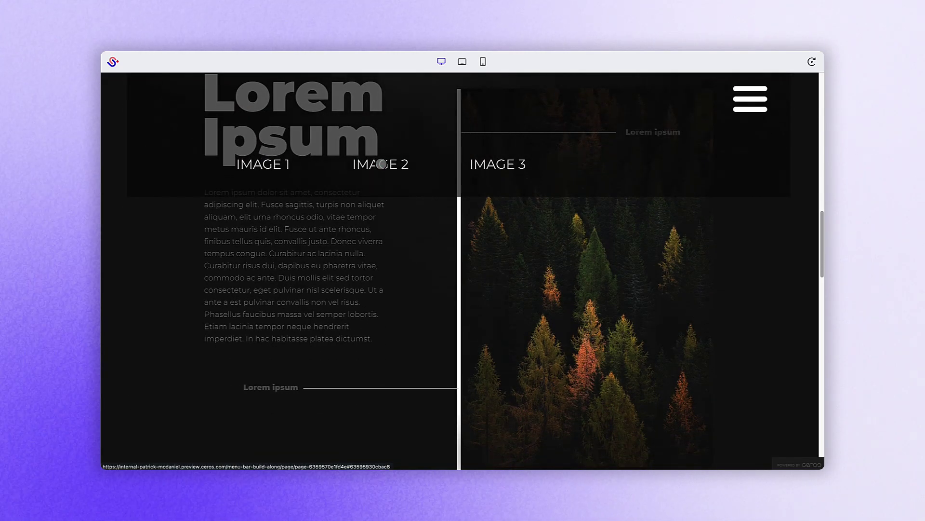
{"action": "left_click", "coordinate": [497, 163]}
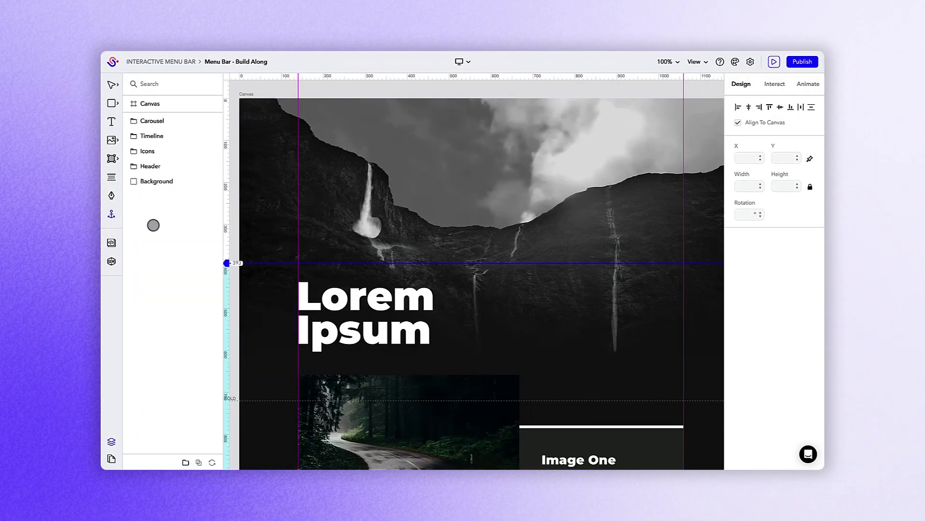
Drag the horizontal guides, including a new one from the ruler, to each section boundary
{"action": "left_click_drag", "start_coordinate": [242, 263], "coordinate": [243, 375]}
{"action": "scroll", "coordinate": [244, 375], "scroll_direction": "down", "scroll_amount": 4}
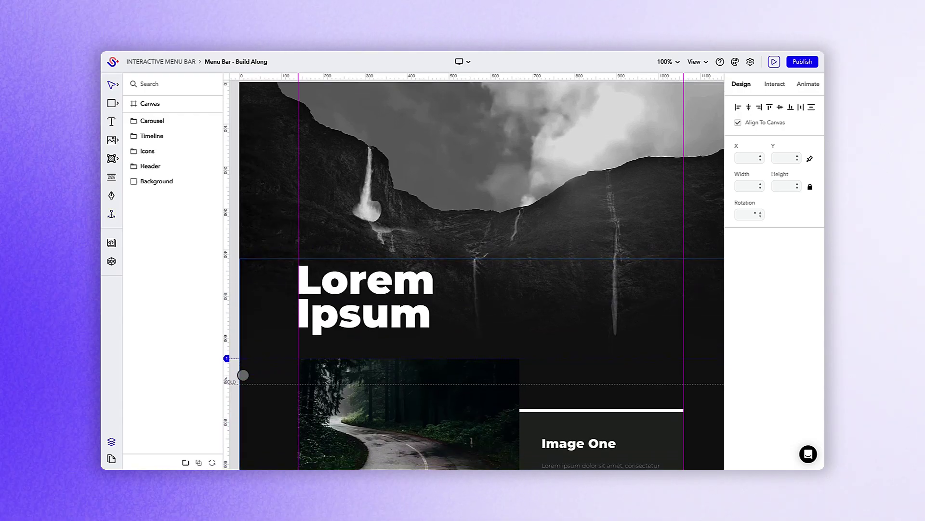
{"action": "scroll", "coordinate": [244, 375], "scroll_direction": "down", "scroll_amount": 5}
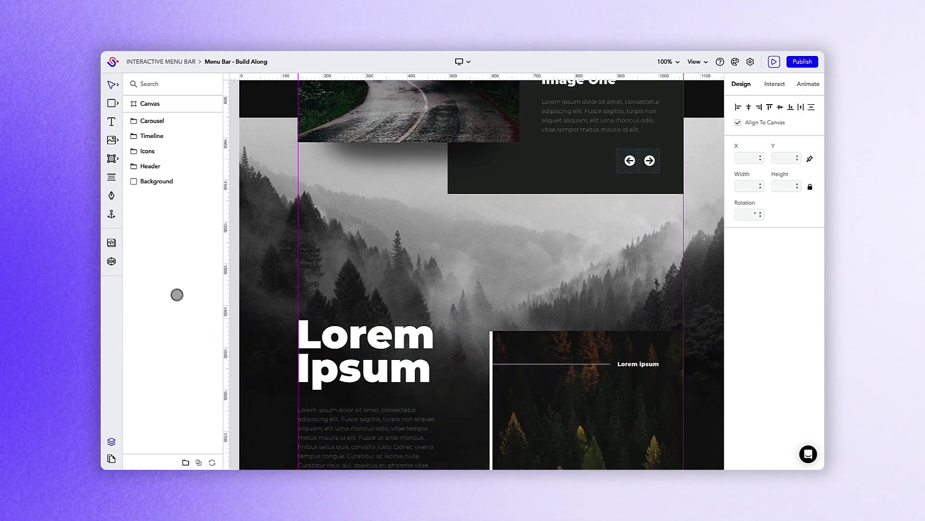
{"action": "left_click_drag", "start_coordinate": [227, 290], "coordinate": [245, 291]}
{"action": "scroll", "coordinate": [245, 291], "scroll_direction": "down", "scroll_amount": 1}
{"action": "scroll", "coordinate": [246, 291], "scroll_direction": "down", "scroll_amount": 11}
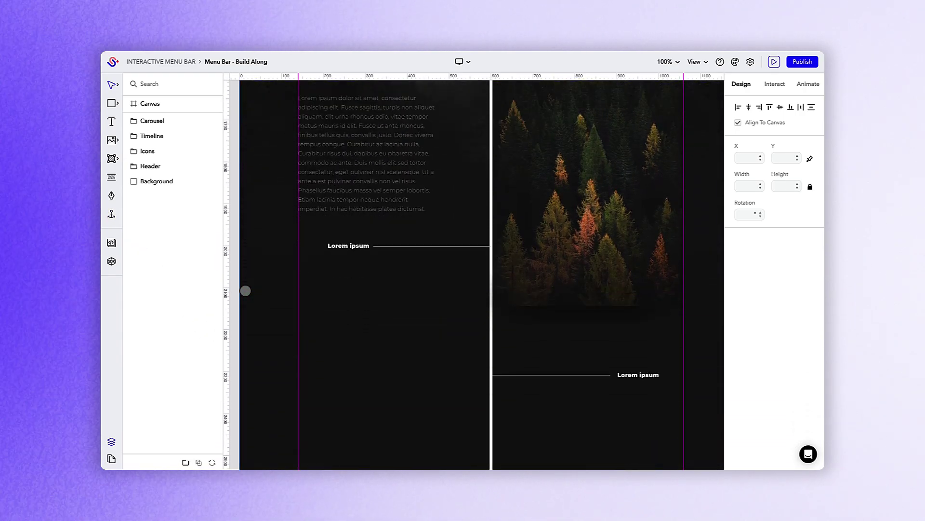
{"action": "scroll", "coordinate": [245, 291], "scroll_direction": "down", "scroll_amount": 2}
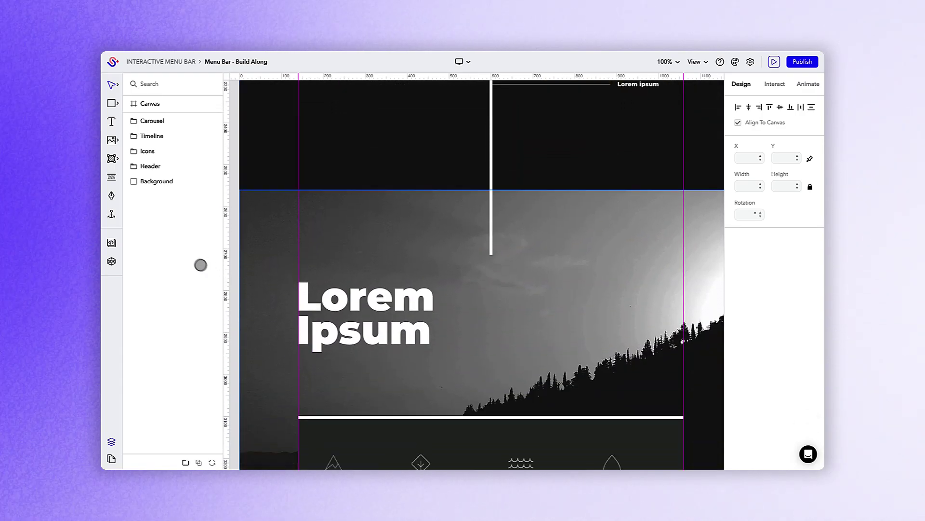
{"action": "left_click_drag", "start_coordinate": [226, 288], "coordinate": [244, 188]}
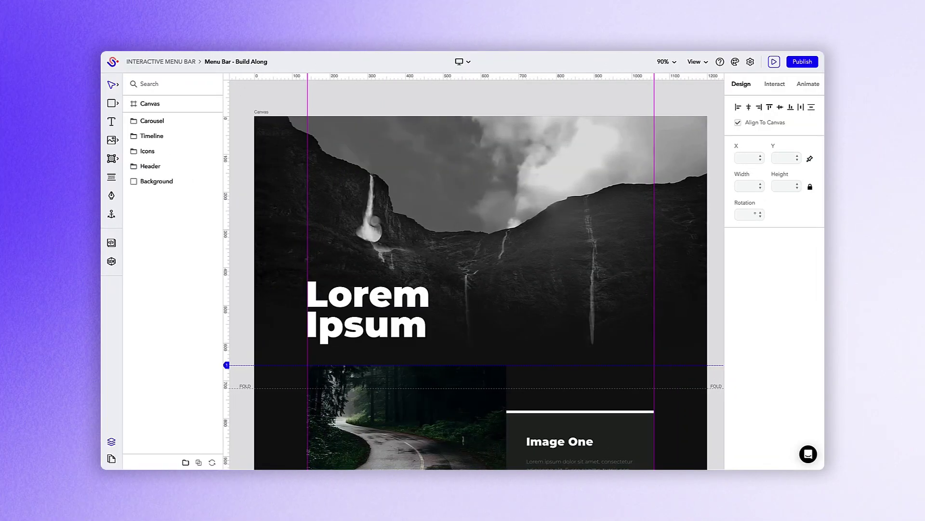
{"action": "left_click", "coordinate": [112, 102]}
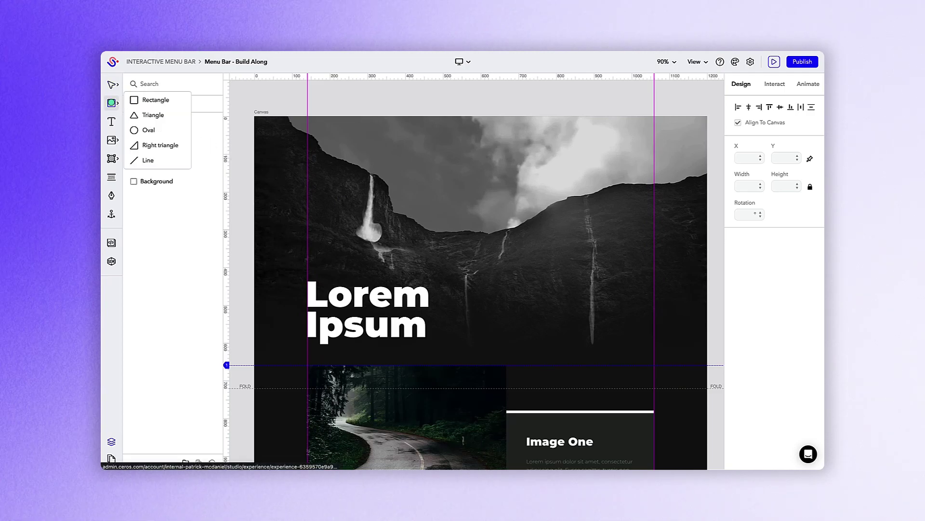
Draw a full-width rectangle across the canvas top, filled #000000 at 50% opacity
{"action": "left_click", "coordinate": [167, 100]}
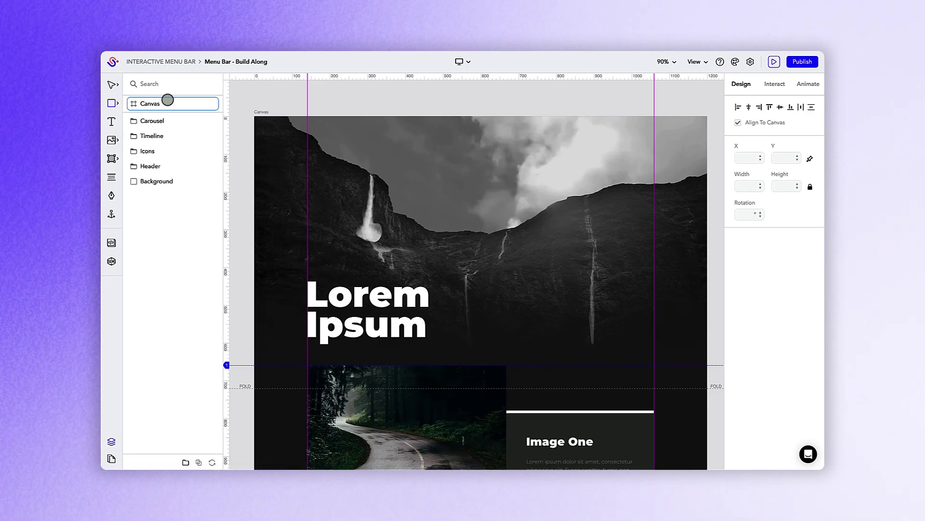
{"action": "mouse_move", "coordinate": [242, 108]}
{"action": "left_mouse_down"}
{"action": "mouse_move", "coordinate": [338, 135]}
{"action": "mouse_move", "coordinate": [716, 152]}
{"action": "left_mouse_up"}
{"action": "left_click", "coordinate": [739, 360]}
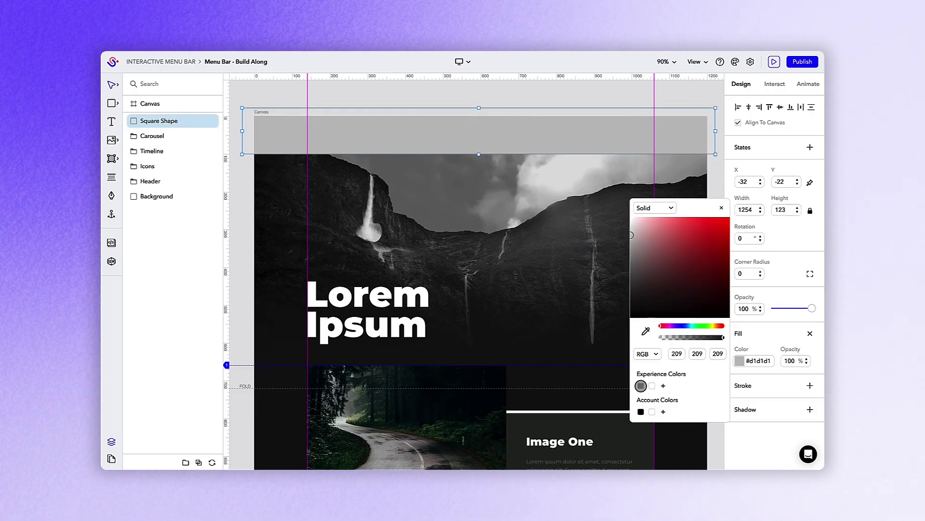
{"action": "left_click", "coordinate": [640, 385]}
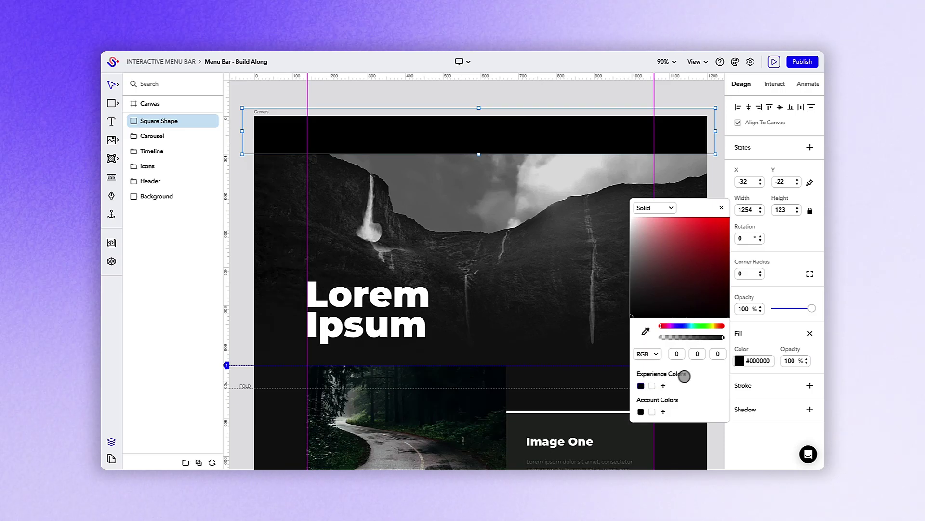
{"action": "left_click", "coordinate": [798, 361]}
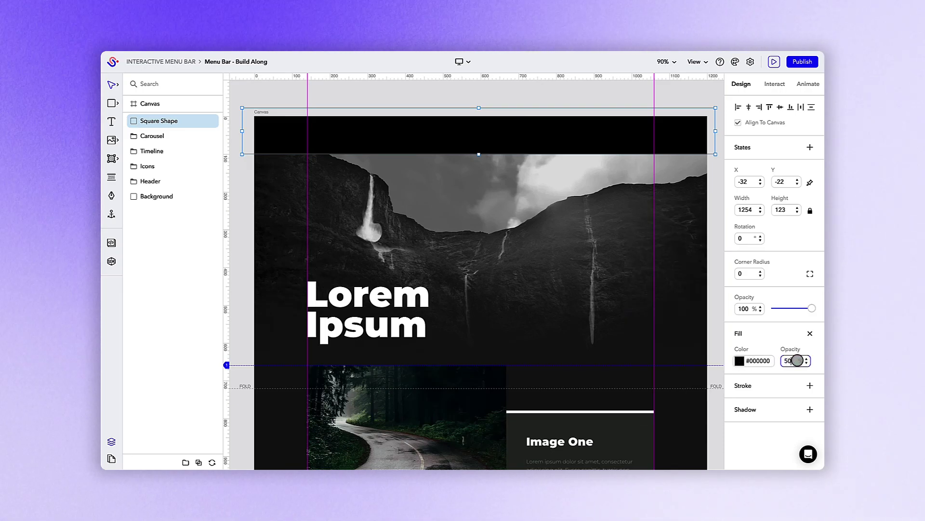
{"action": "key", "text": "Return"}
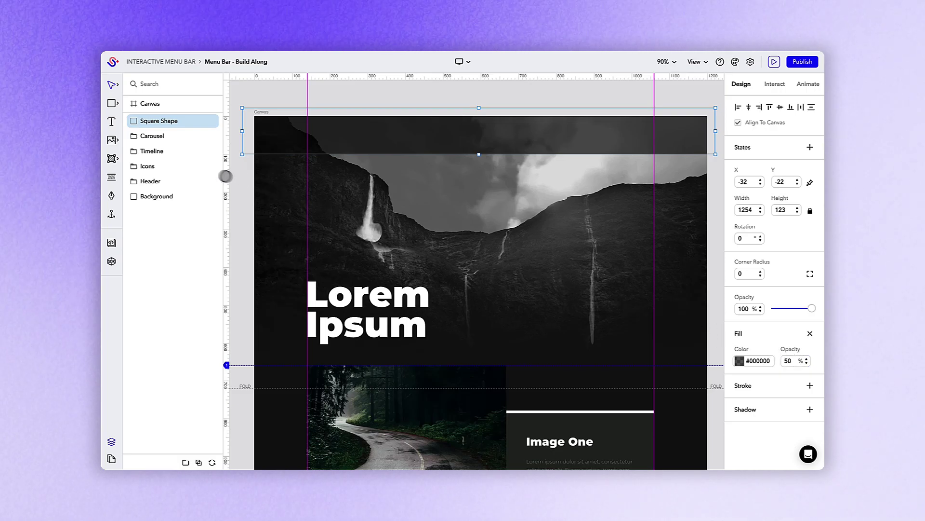
{"action": "left_click", "coordinate": [110, 140]}
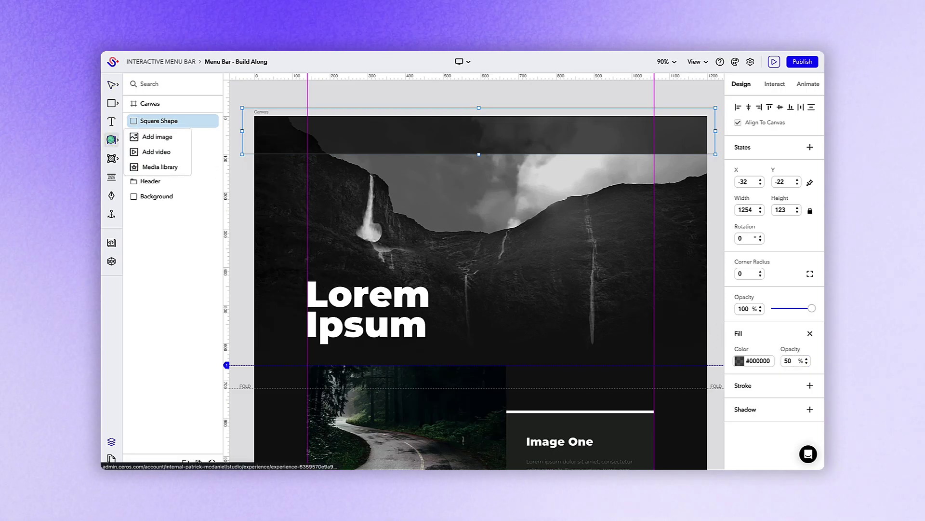
Place a hamburger menu icon from the Icons library at the header bar's right end
{"action": "left_click", "coordinate": [163, 167]}
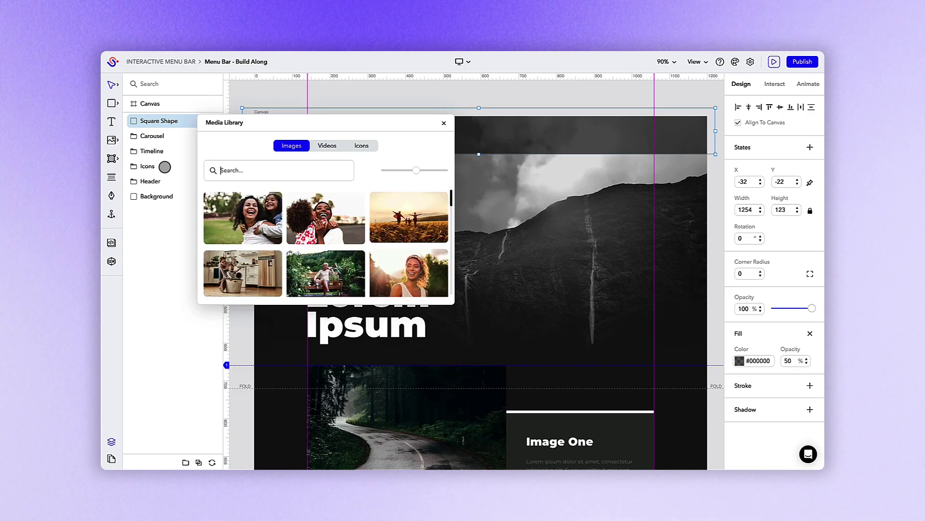
{"action": "left_click", "coordinate": [362, 145]}
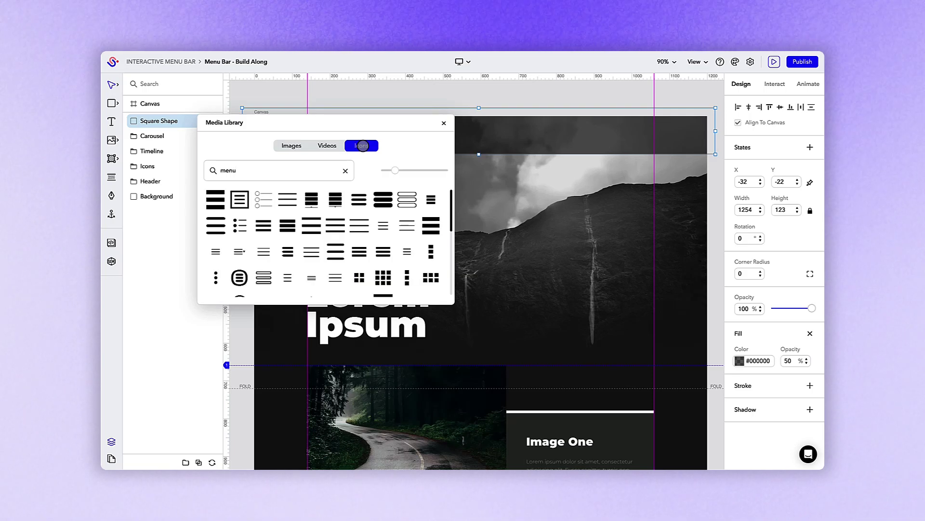
{"action": "left_click_drag", "start_coordinate": [358, 199], "coordinate": [680, 134]}
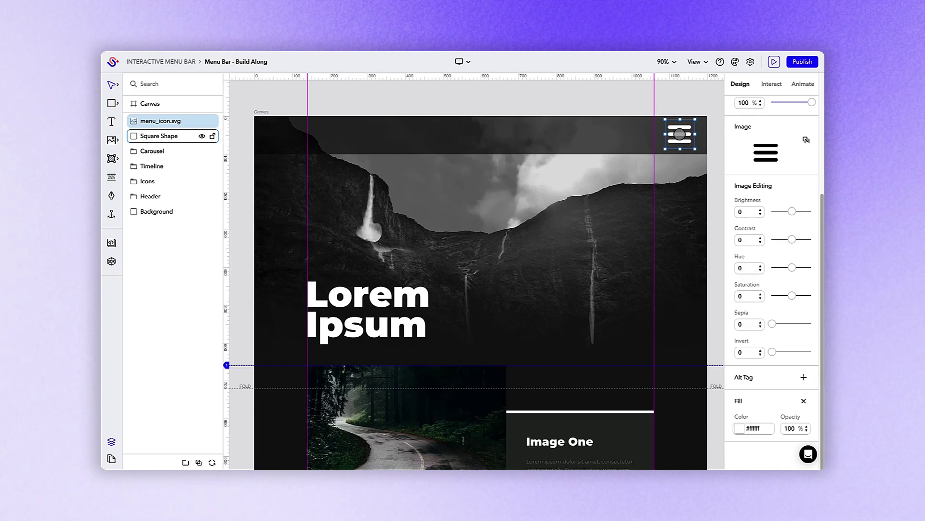
Group the icon and header bar as 'menu bar', then duplicate the bar rectangle
{"action": "left_click", "coordinate": [680, 134], "text": "shift"}
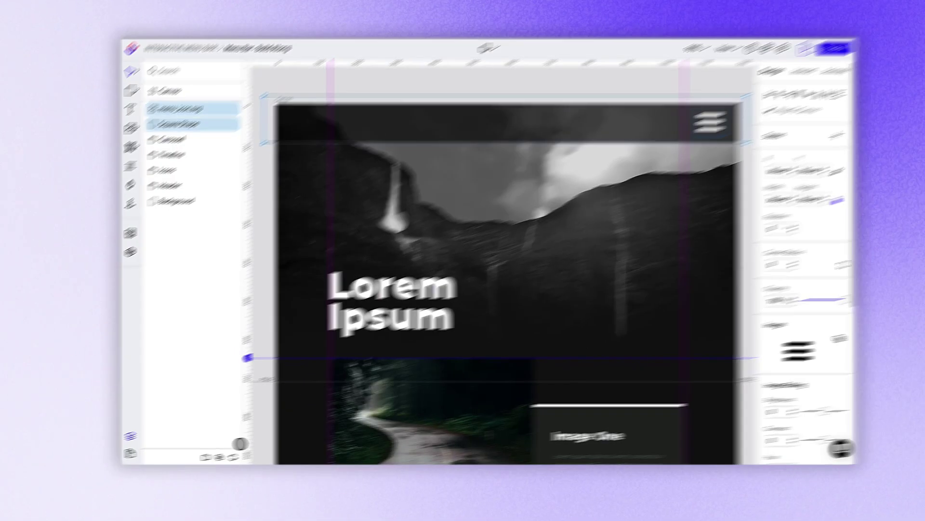
{"action": "left_click", "coordinate": [199, 462]}
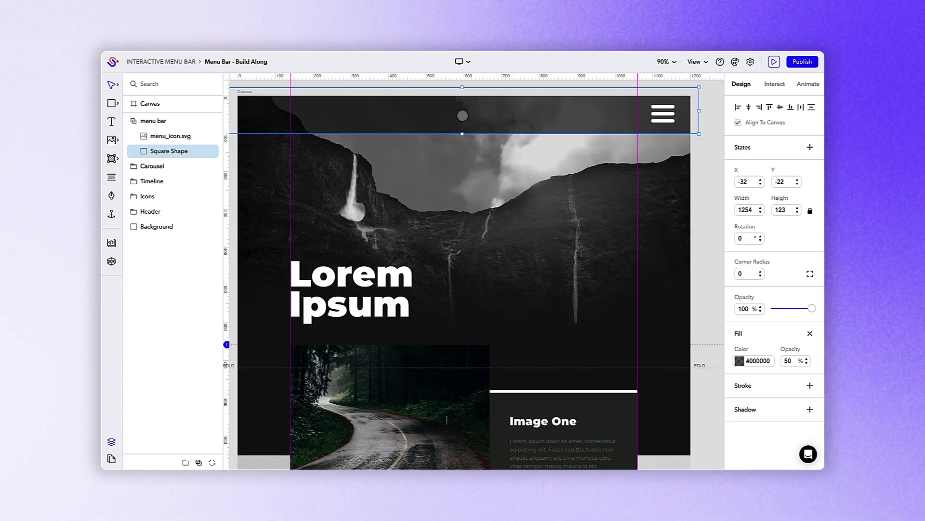
{"action": "key", "text": "ctrl+d"}
Shift the bar copy down, add an 'IMAGE 1' text label on it, and place a copy beside it
{"action": "left_click_drag", "start_coordinate": [462, 116], "coordinate": [463, 156]}
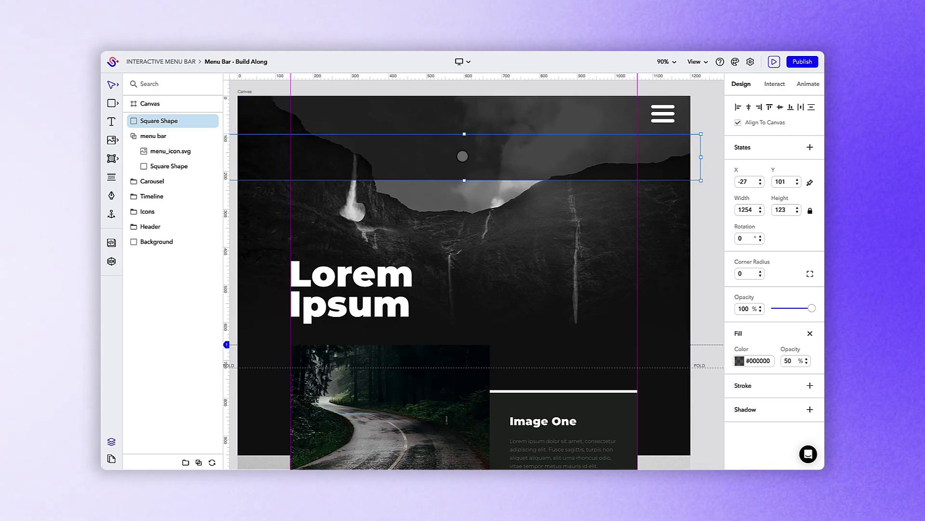
{"action": "left_click", "coordinate": [112, 122]}
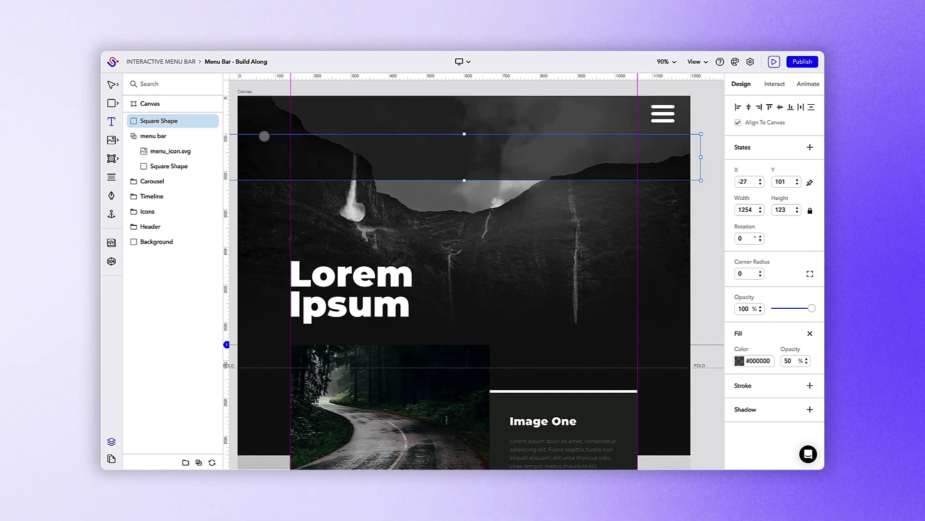
{"action": "left_click_drag", "start_coordinate": [304, 154], "coordinate": [413, 158]}
{"action": "type", "text": "IMAGE 1"}
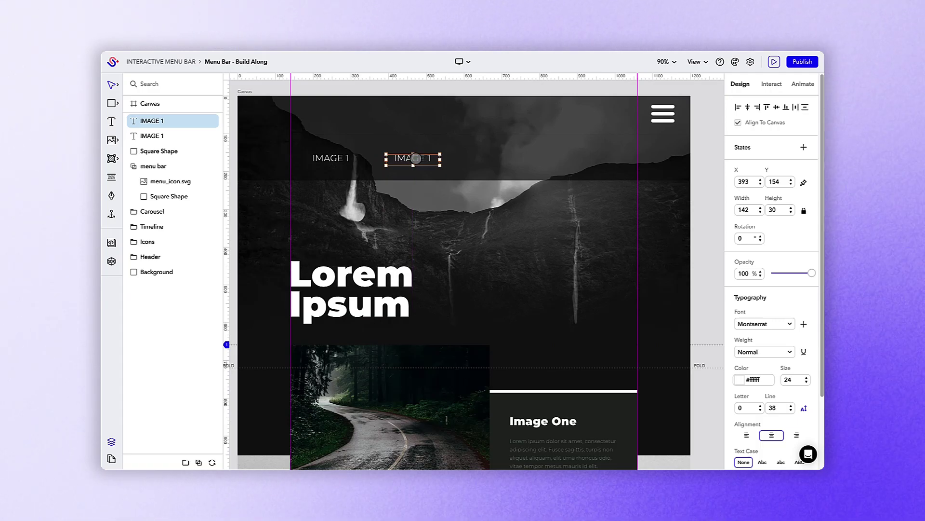
{"action": "left_click_drag", "start_coordinate": [414, 159], "coordinate": [491, 158]}
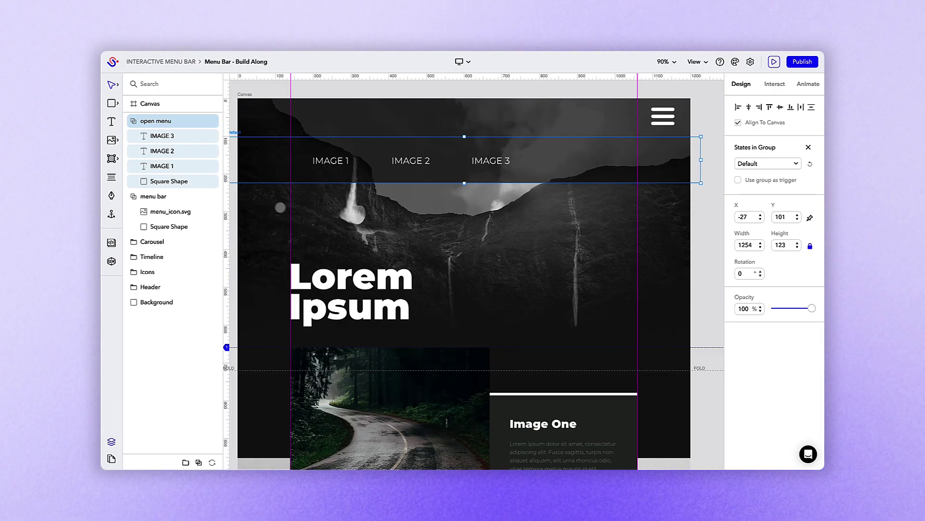
Draw a hotspot over the hamburger icon and name it 'toggle open menu'
{"action": "left_click", "coordinate": [111, 158]}
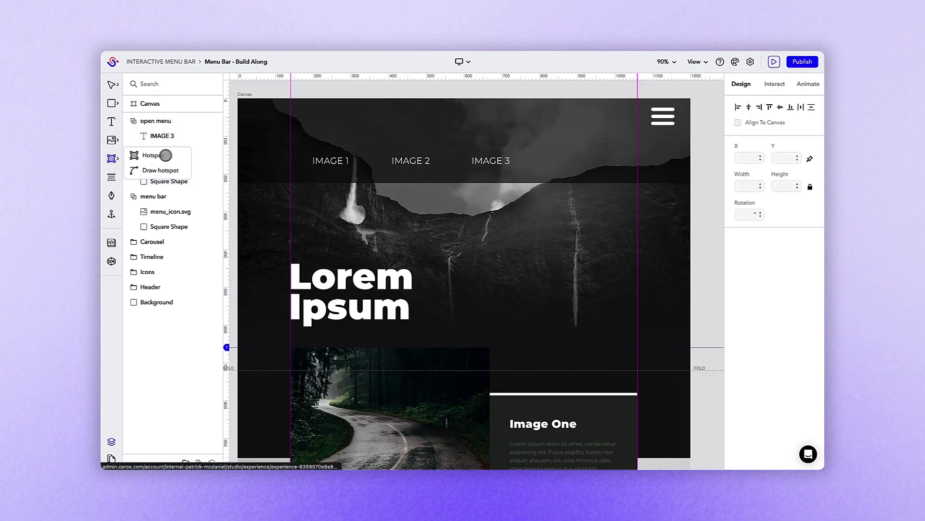
{"action": "left_click", "coordinate": [168, 155]}
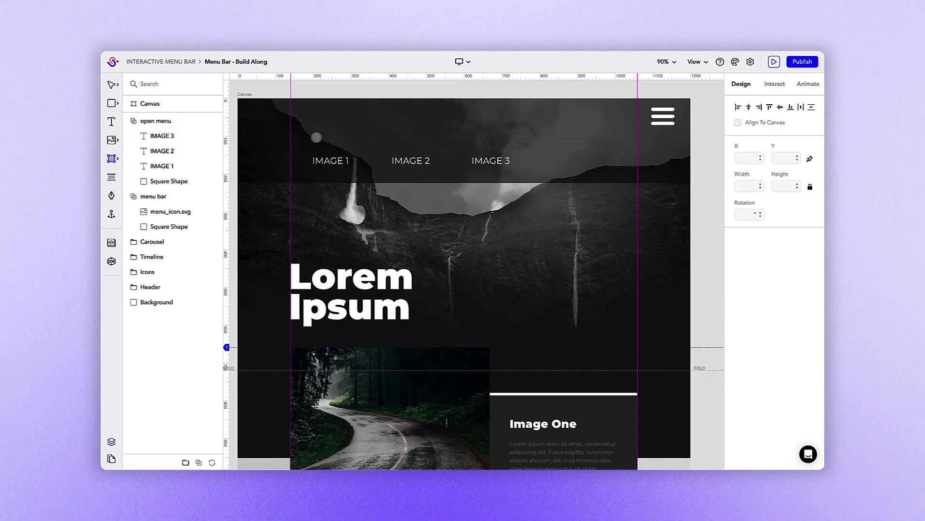
{"action": "left_click_drag", "start_coordinate": [638, 99], "coordinate": [691, 137]}
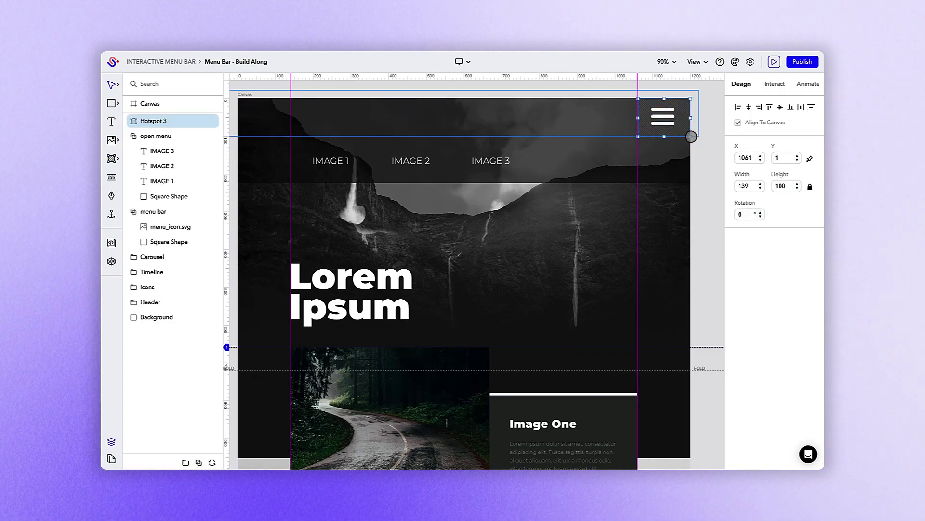
{"action": "double_click", "coordinate": [189, 120]}
{"action": "type", "text": "to"}
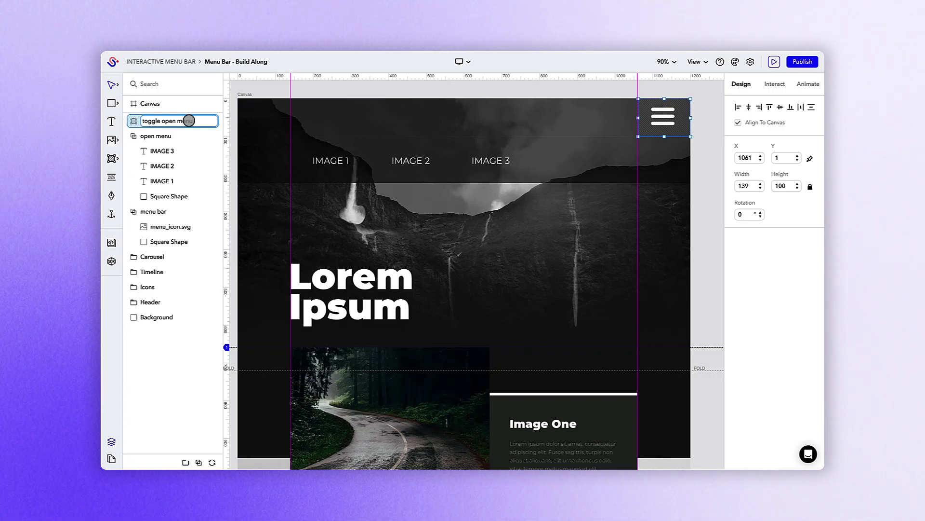
{"action": "type", "text": "ggle open menu"}
{"action": "key", "text": "Return"}
Give it a Click > Toggle action targeting 'open menu', then add a hotspot over IMAGE 1
{"action": "left_click", "coordinate": [775, 84]}
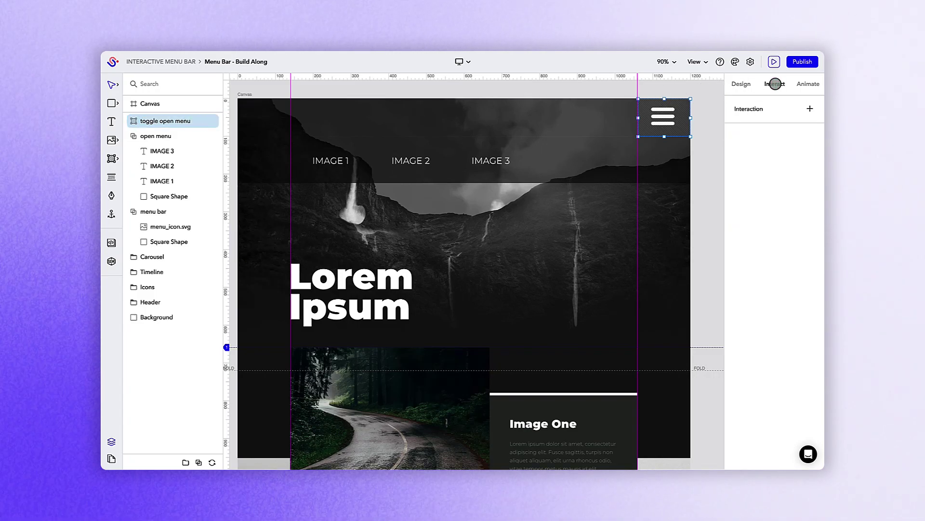
{"action": "left_click", "coordinate": [809, 108]}
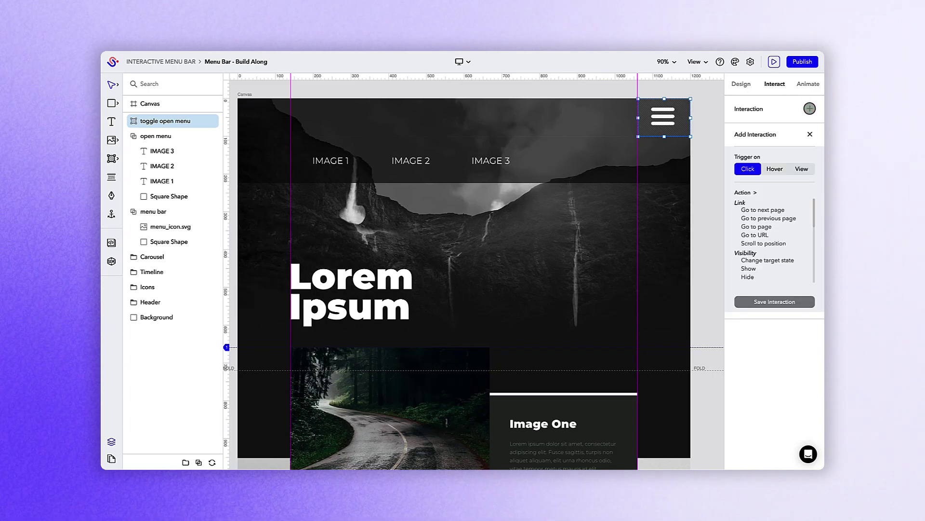
{"action": "scroll", "coordinate": [772, 236], "scroll_direction": "down", "scroll_amount": 2}
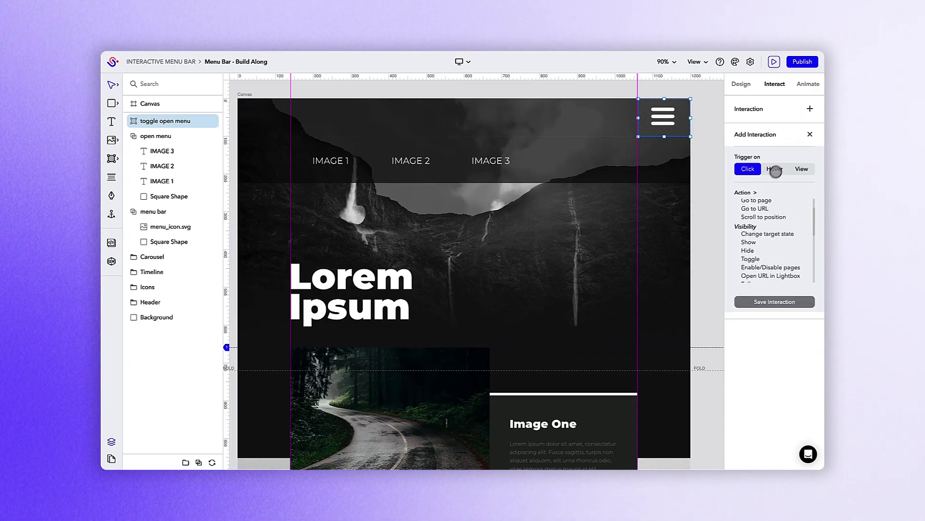
{"action": "left_click", "coordinate": [750, 259]}
{"action": "left_click", "coordinate": [746, 338]}
{"action": "left_click", "coordinate": [327, 161]}
{"action": "left_click", "coordinate": [333, 162]}
{"action": "left_click", "coordinate": [354, 168]}
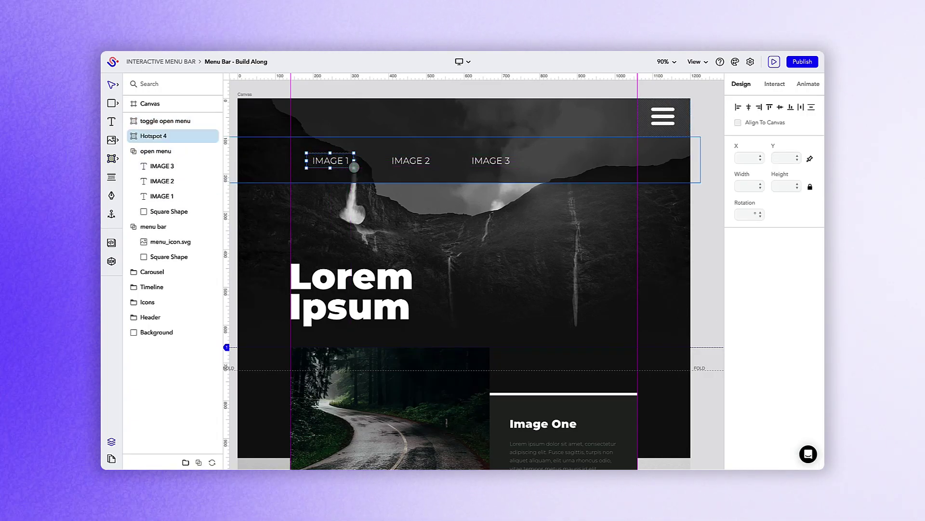
Rename the IMAGE 1 hotspot 'scroll image 1' and make its click scroll to Anchor 1
{"action": "double_click", "coordinate": [179, 136]}
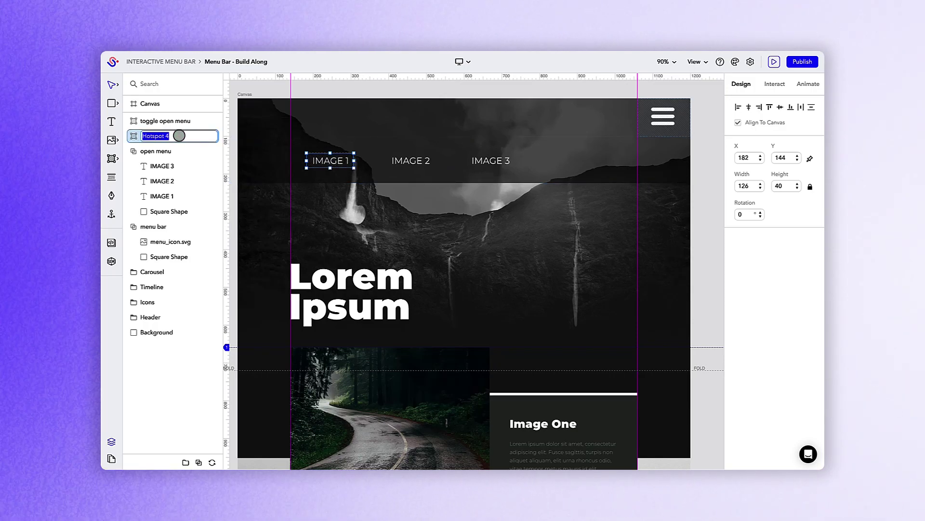
{"action": "type", "text": "scroll image 1"}
{"action": "key", "text": "Return"}
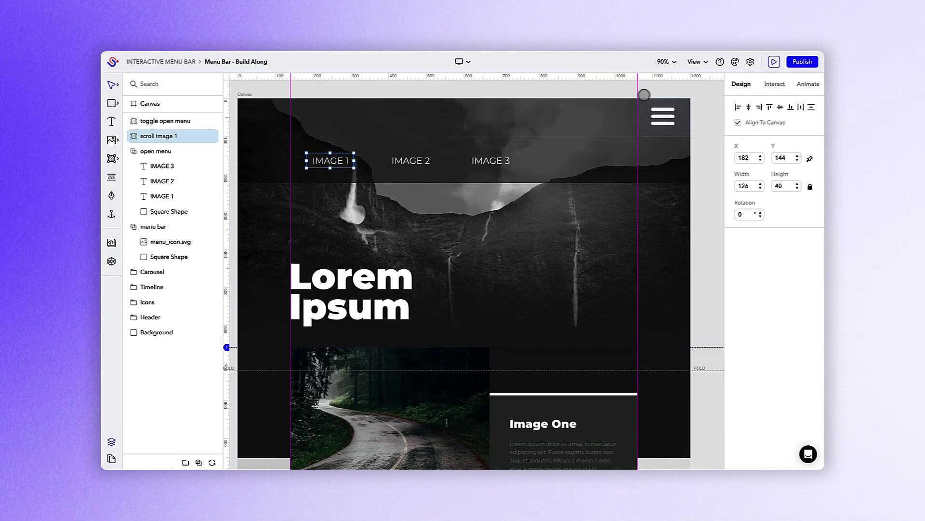
{"action": "left_click", "coordinate": [774, 84]}
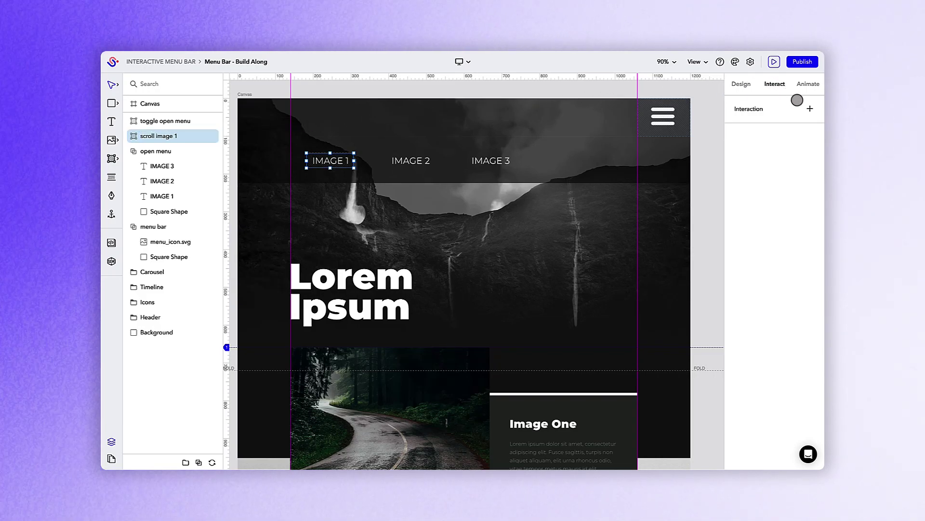
{"action": "left_click", "coordinate": [809, 109]}
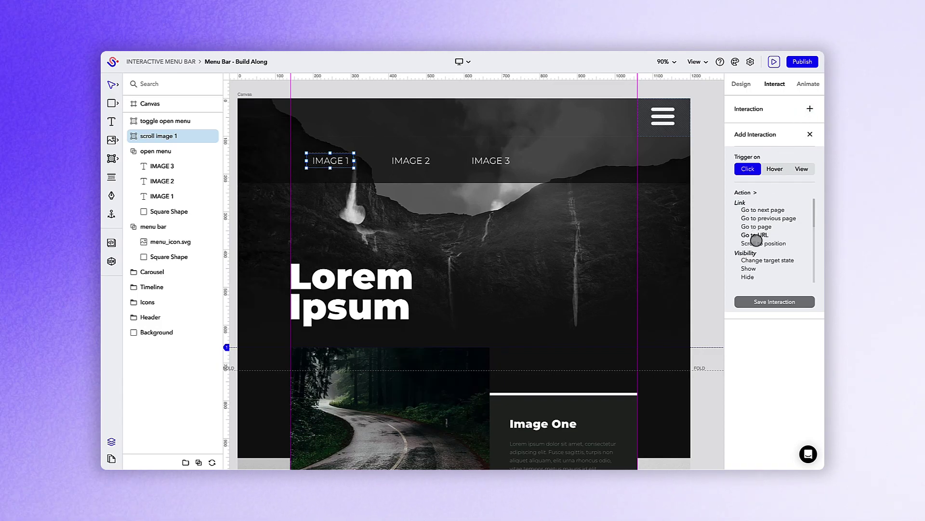
{"action": "left_click", "coordinate": [756, 243]}
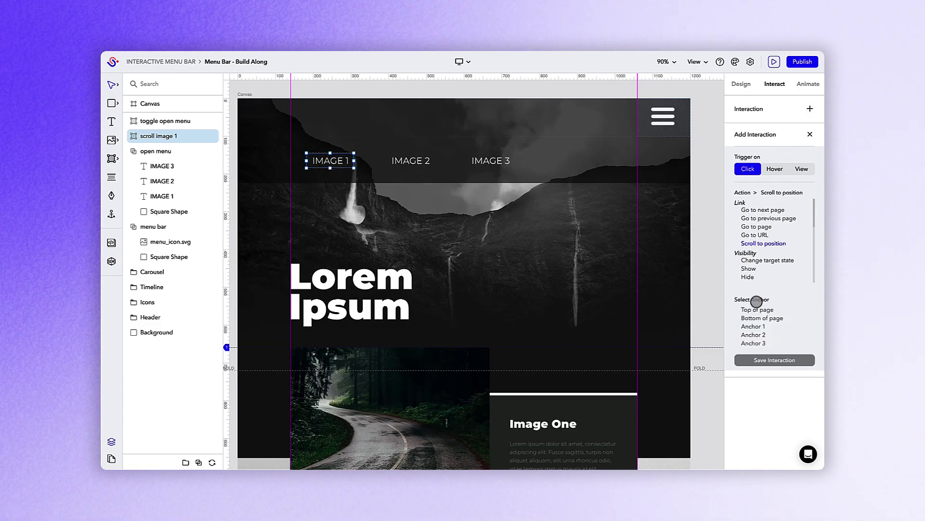
{"action": "left_click", "coordinate": [757, 327]}
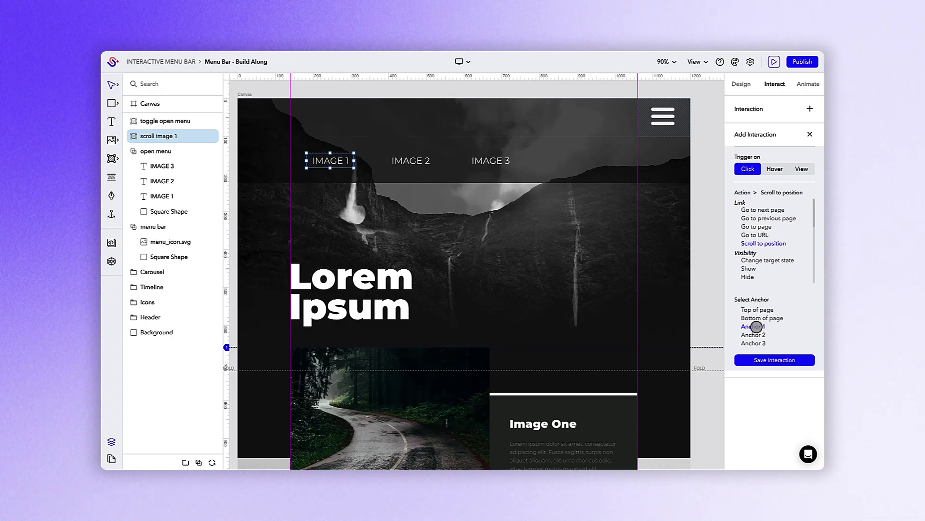
{"action": "left_click", "coordinate": [773, 359]}
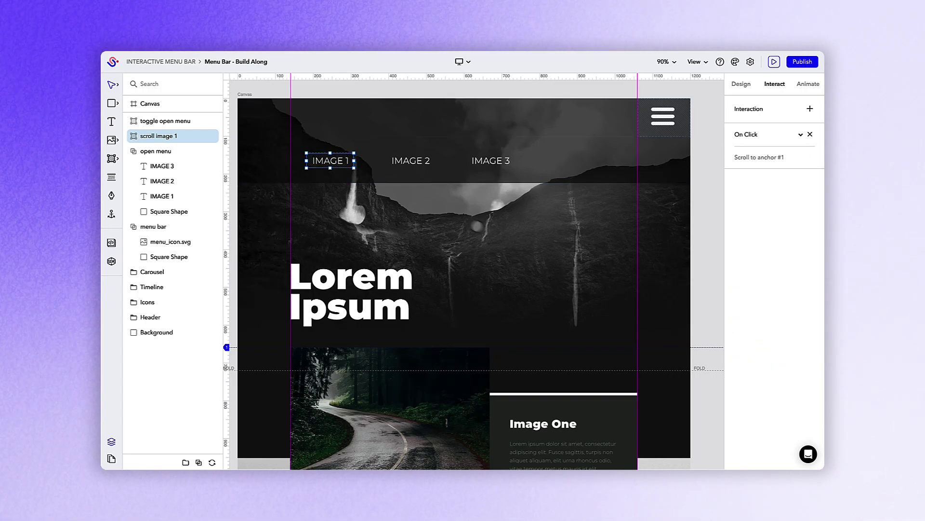
Duplicate the hotspot and place the copies over IMAGE 2 and IMAGE 3
{"action": "key", "text": "ctrl+d"}
{"action": "left_click_drag", "start_coordinate": [331, 159], "coordinate": [491, 159]}
{"action": "key", "text": "ctrl+d"}
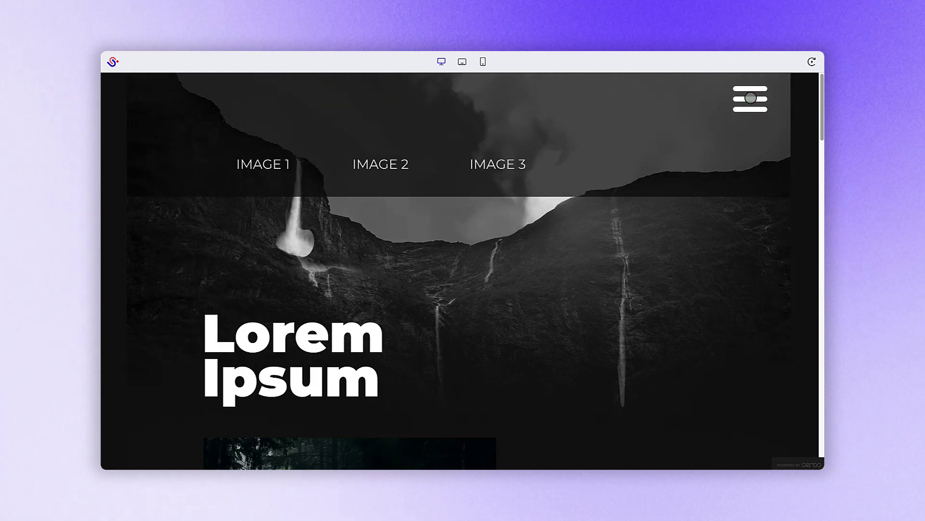
Collapse and reopen the menu with the hamburger icon, then use IMAGE 2 to scroll to its section
{"action": "left_click", "coordinate": [750, 98]}
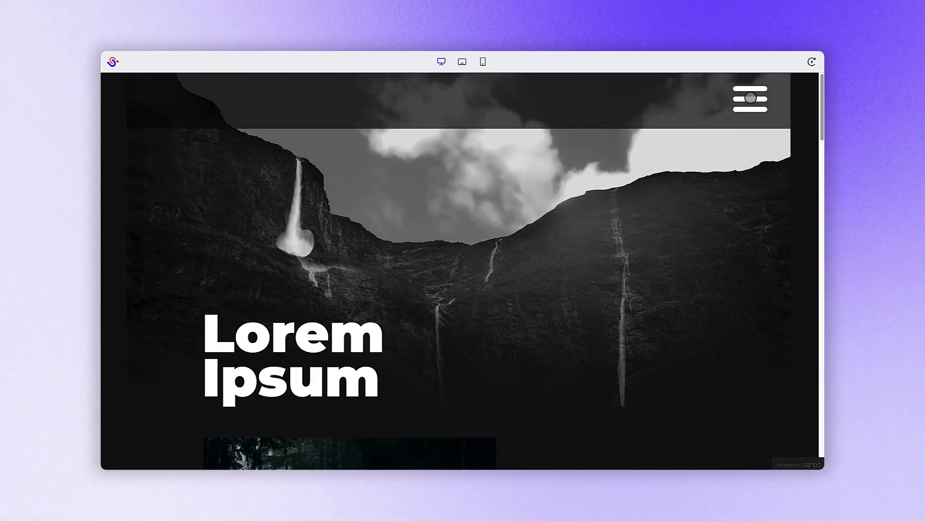
{"action": "left_click", "coordinate": [750, 97]}
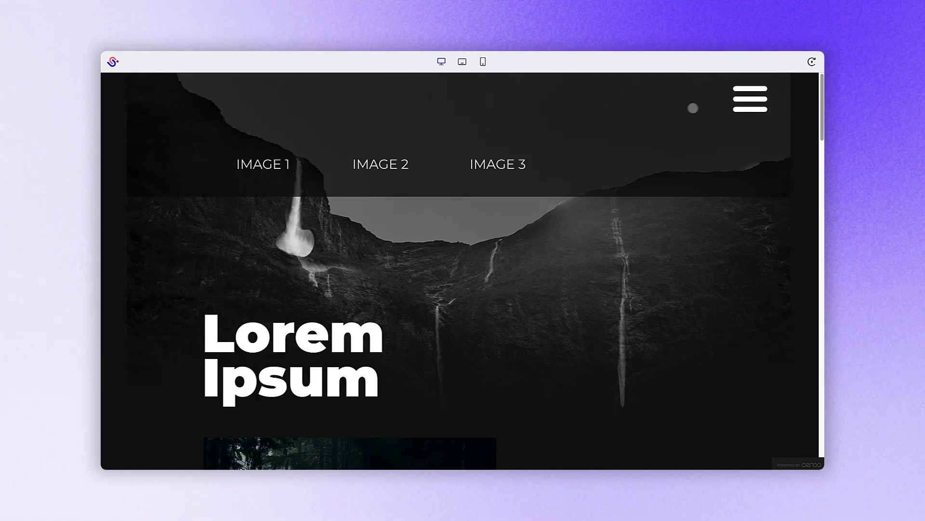
{"action": "left_click", "coordinate": [381, 164]}
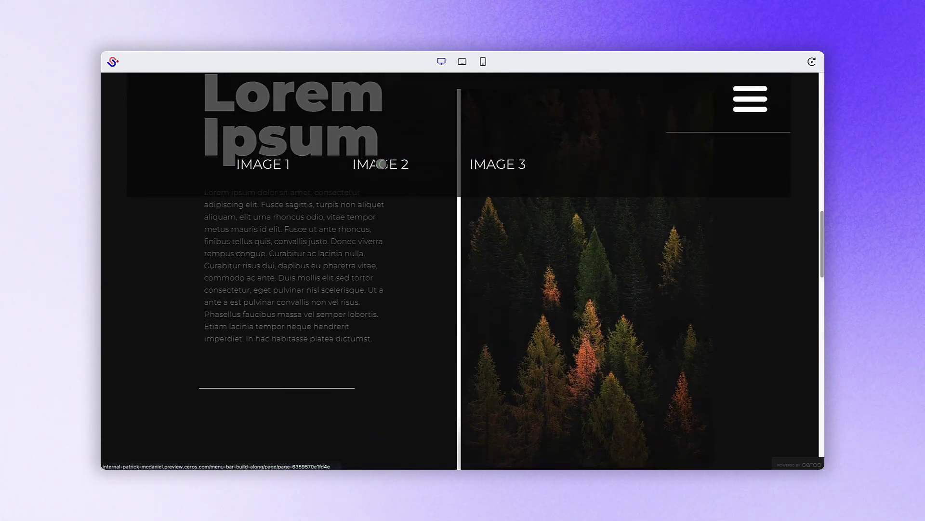